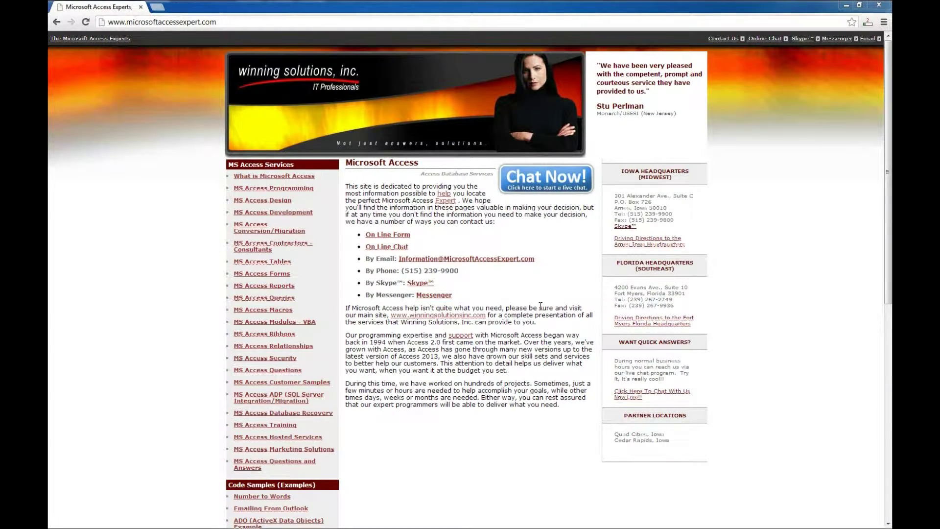
{"action": "scroll", "coordinate": [540, 308], "scroll_direction": "down", "scroll_amount": 2}
{"action": "scroll", "coordinate": [540, 310], "scroll_direction": "down", "scroll_amount": 3}
{"action": "scroll", "coordinate": [539, 309], "scroll_direction": "down", "scroll_amount": 1}
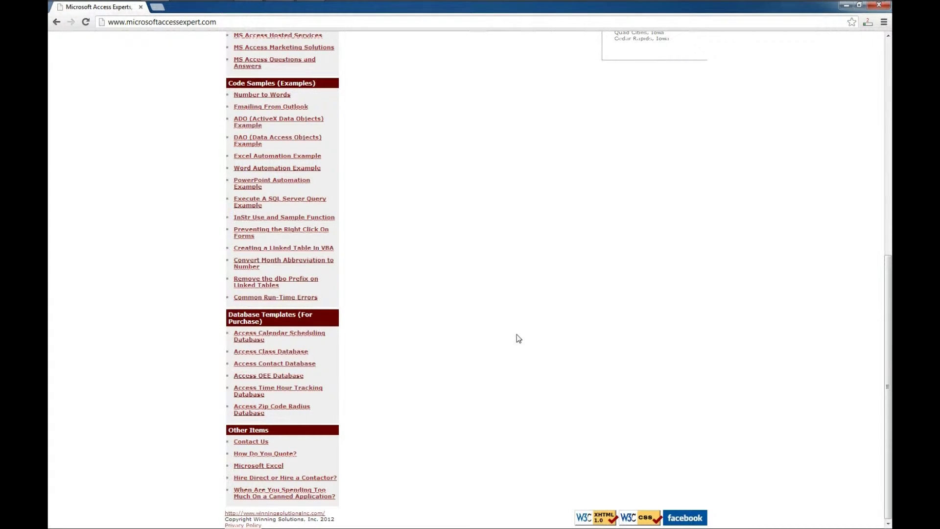
Open the Access Database Templates page leading to the Color Picker page
{"action": "left_click", "coordinate": [273, 321]}
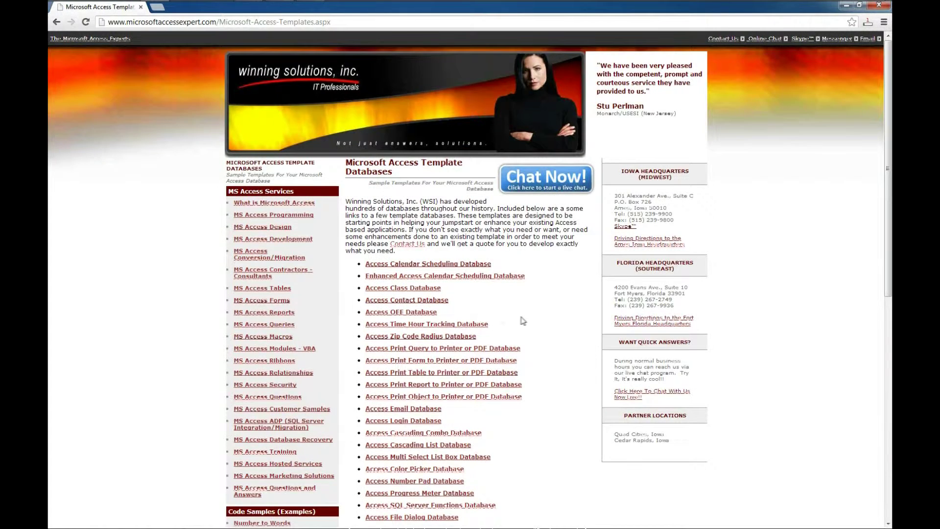
{"action": "scroll", "coordinate": [533, 337], "scroll_direction": "down", "scroll_amount": 1}
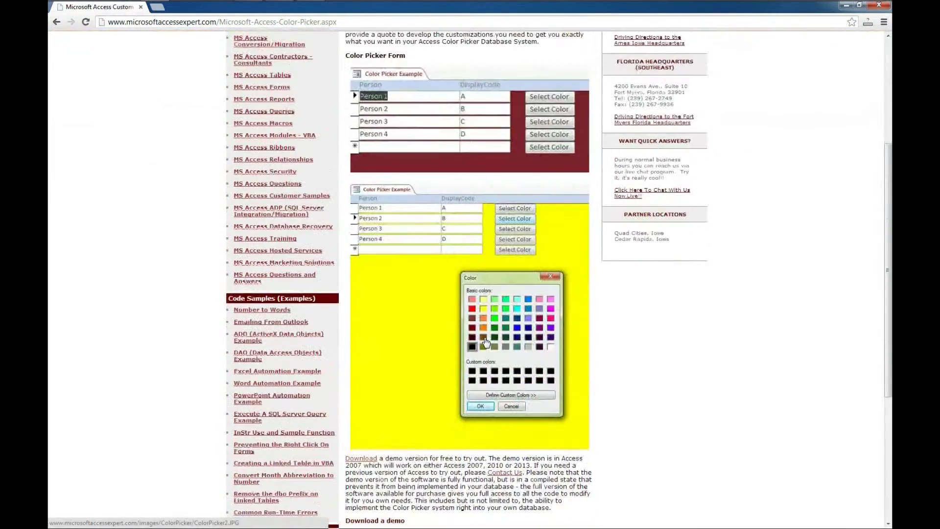
{"action": "scroll", "coordinate": [486, 343], "scroll_direction": "down", "scroll_amount": 1}
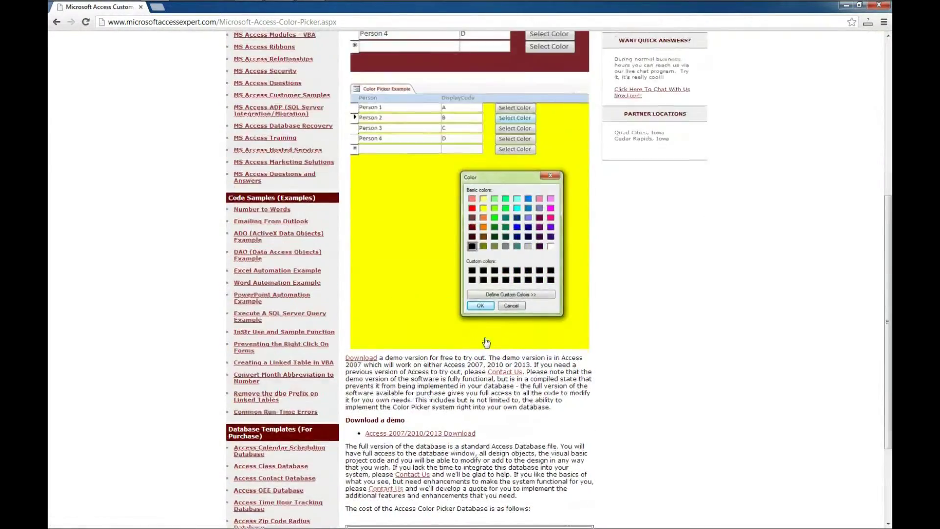
{"action": "scroll", "coordinate": [446, 169], "scroll_direction": "up", "scroll_amount": 3}
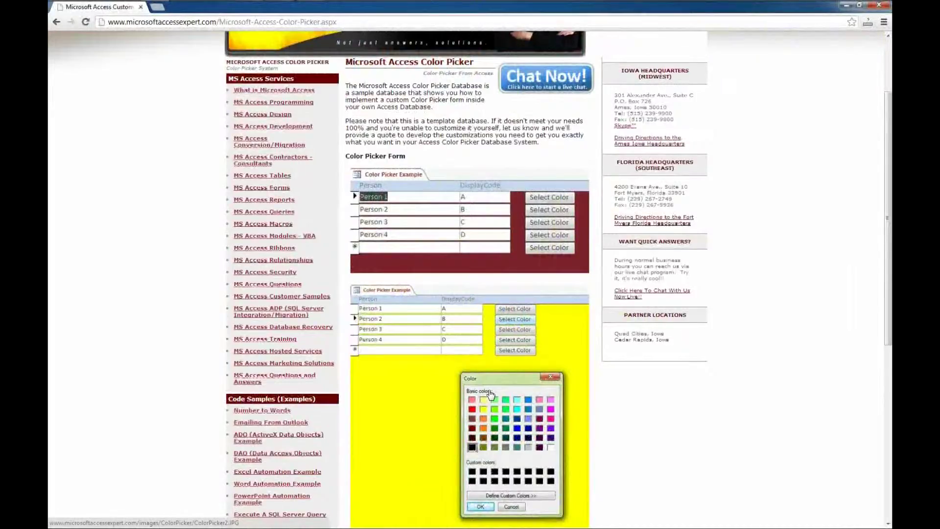
{"action": "scroll", "coordinate": [474, 294], "scroll_direction": "down", "scroll_amount": 1}
{"action": "scroll", "coordinate": [490, 395], "scroll_direction": "down", "scroll_amount": 1}
{"action": "scroll", "coordinate": [490, 395], "scroll_direction": "down", "scroll_amount": 1}
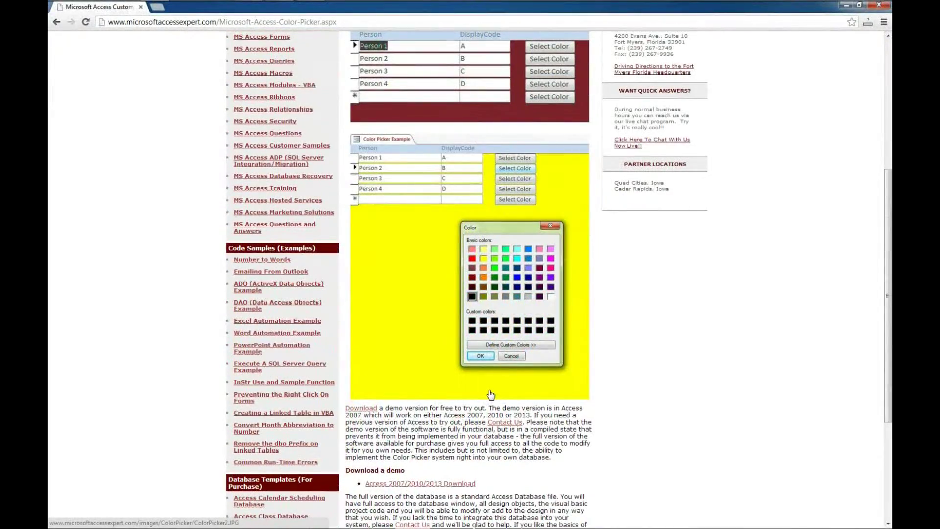
{"action": "scroll", "coordinate": [490, 395], "scroll_direction": "up", "scroll_amount": 3}
{"action": "scroll", "coordinate": [490, 395], "scroll_direction": "up", "scroll_amount": 1}
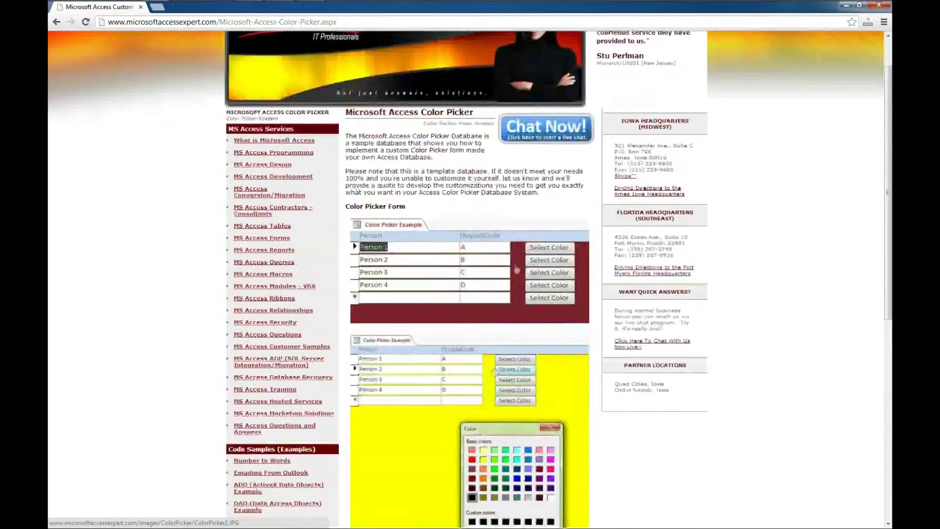
{"action": "scroll", "coordinate": [514, 257], "scroll_direction": "down", "scroll_amount": 1}
{"action": "scroll", "coordinate": [485, 352], "scroll_direction": "down", "scroll_amount": 5}
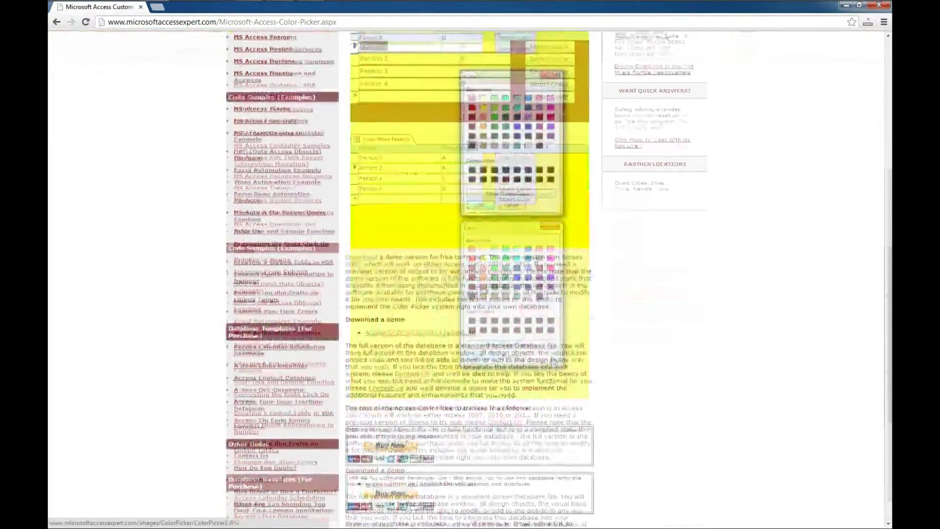
{"action": "scroll", "coordinate": [462, 412], "scroll_direction": "down", "scroll_amount": 2}
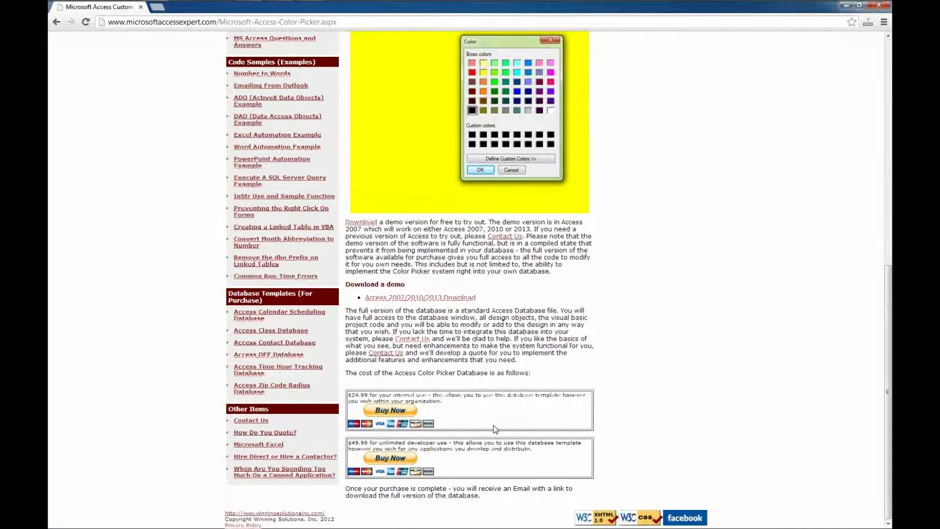
Save the Access 2007/2010/2013 demo link as ColorPickerDemo.zip on the Desktop and close Chrome
{"action": "right_click", "coordinate": [407, 296]}
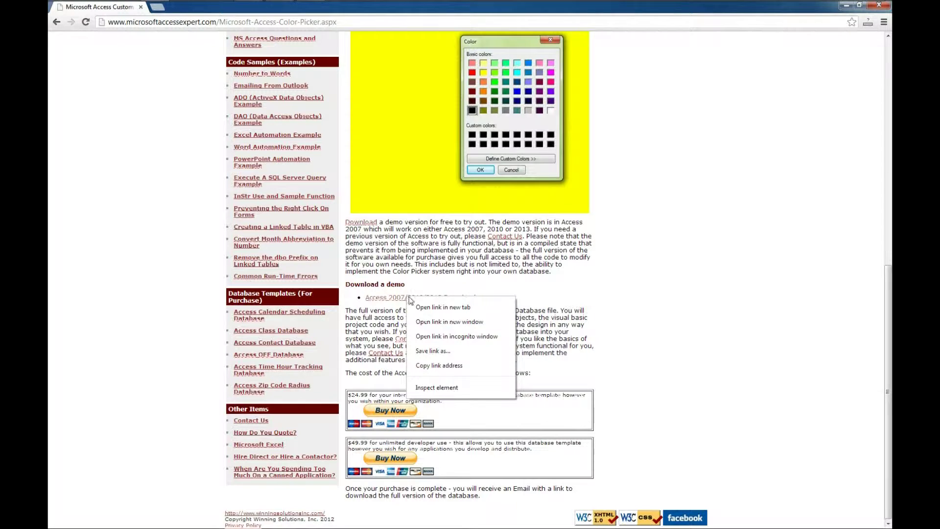
{"action": "left_click", "coordinate": [444, 352]}
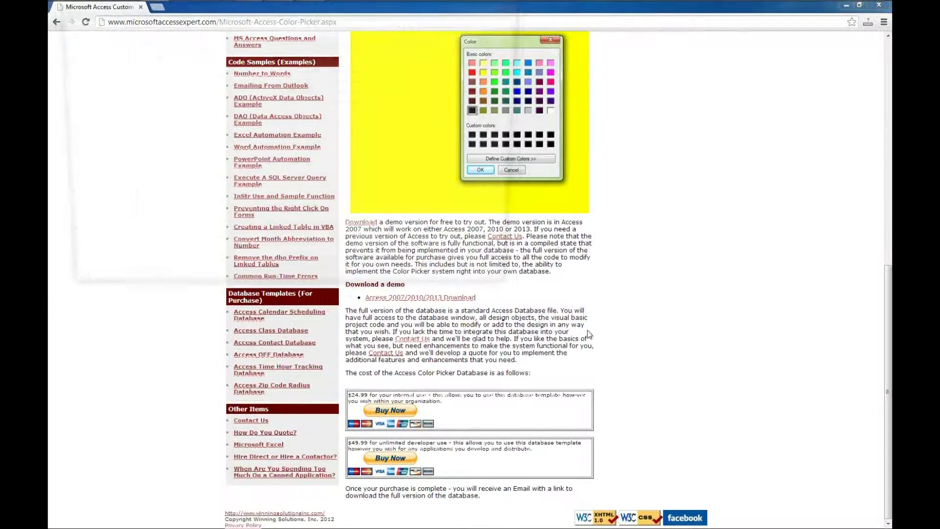
{"action": "left_click", "coordinate": [88, 69]}
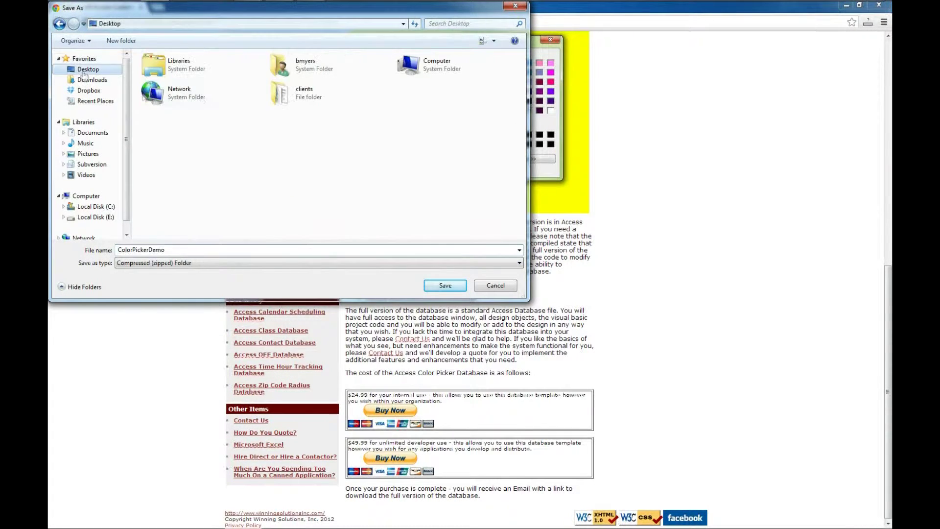
{"action": "left_click", "coordinate": [451, 288]}
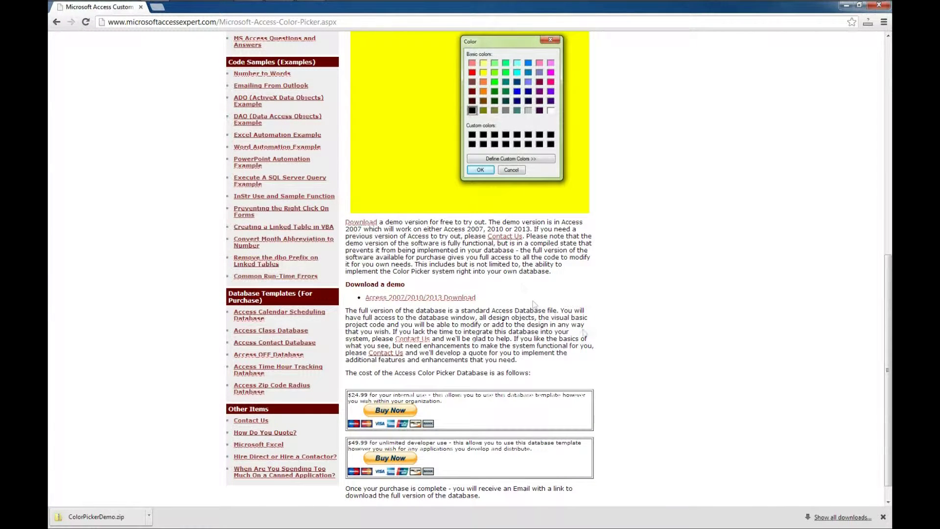
{"action": "left_click", "coordinate": [879, 8]}
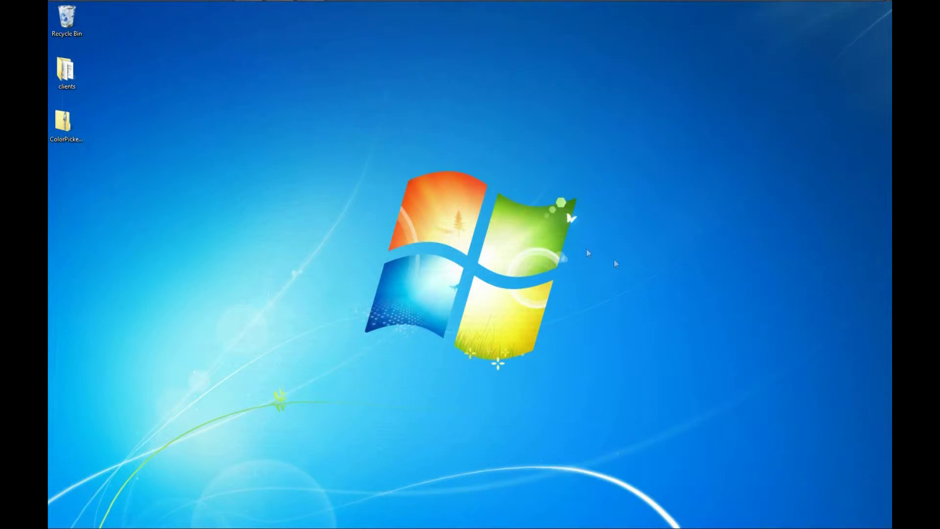
Extract All from the zip into the ColorPickerDemo folder and launch the ColorPickerDemo database
{"action": "right_click", "coordinate": [59, 122]}
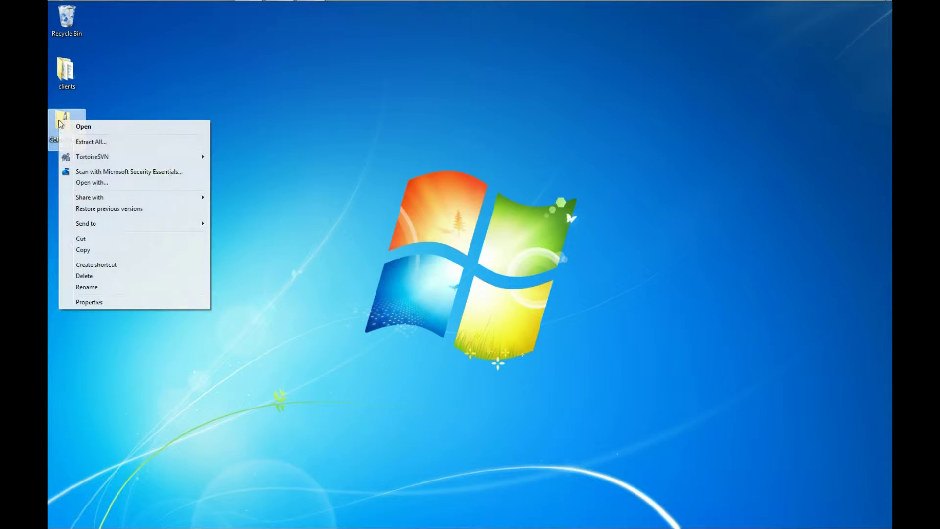
{"action": "left_click", "coordinate": [102, 141]}
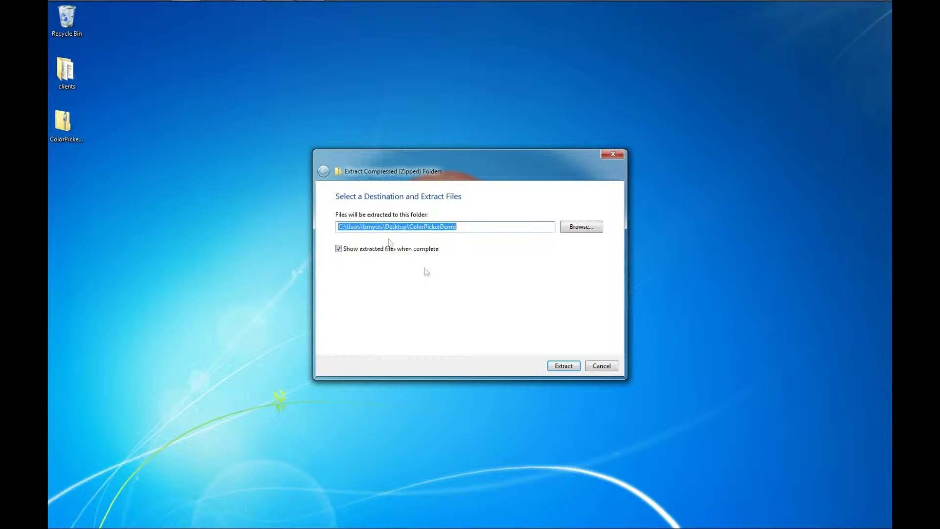
{"action": "left_click", "coordinate": [564, 365]}
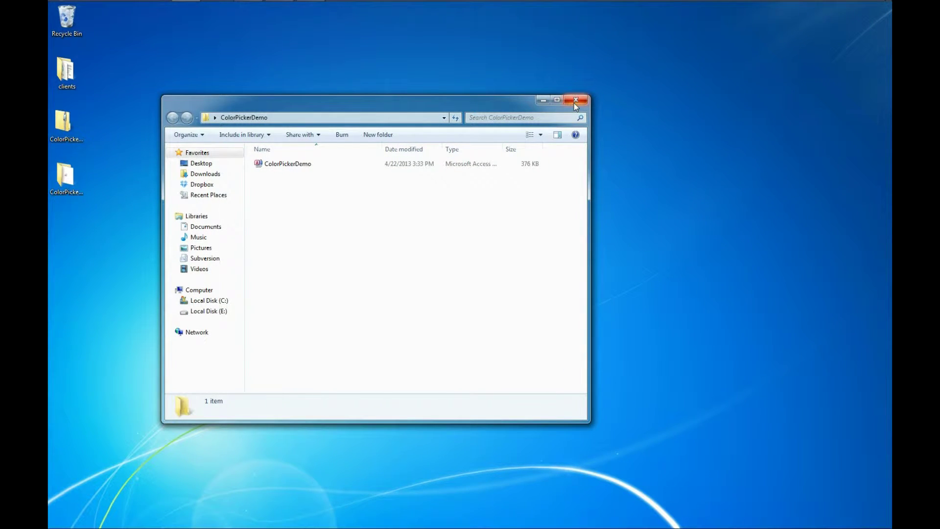
{"action": "left_click_drag", "start_coordinate": [409, 100], "coordinate": [454, 95]}
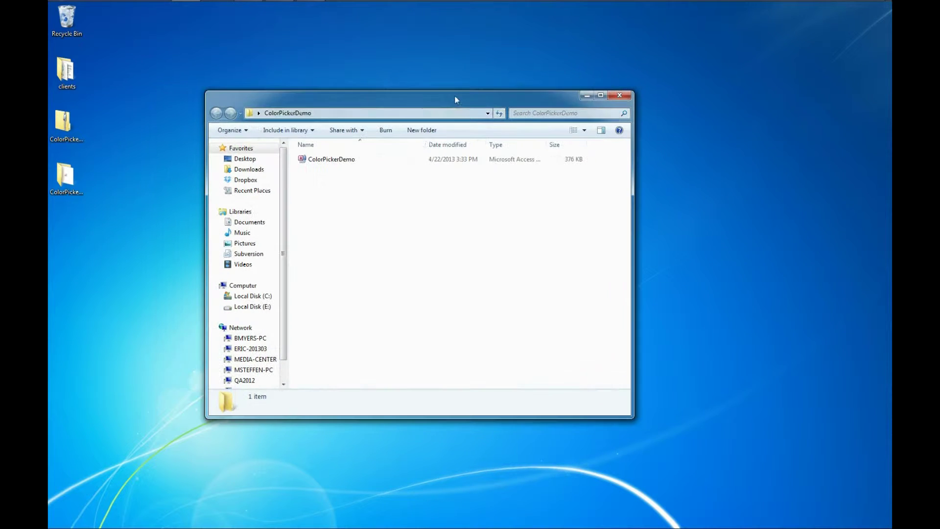
{"action": "double_click", "coordinate": [342, 161]}
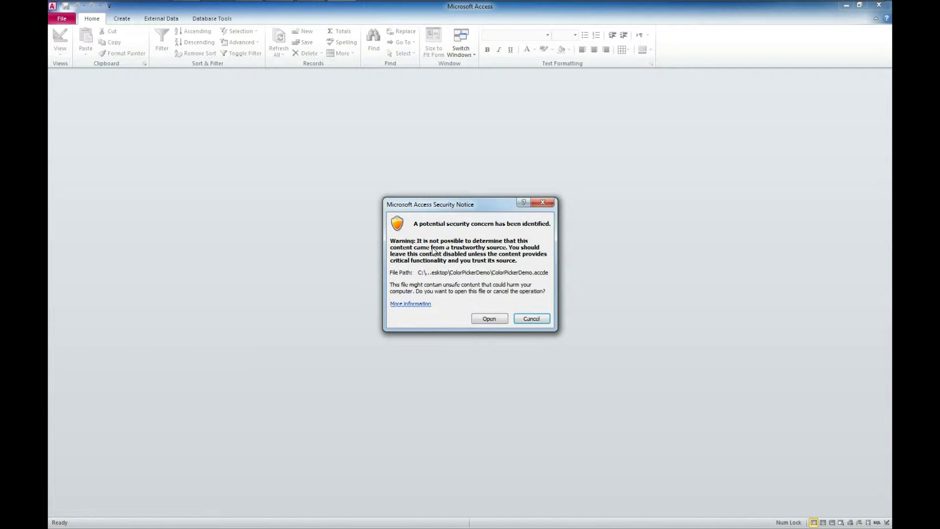
Accept the security warning, centre the Demo notice and dismiss it to reveal the Color Picker Example form
{"action": "left_click", "coordinate": [487, 320]}
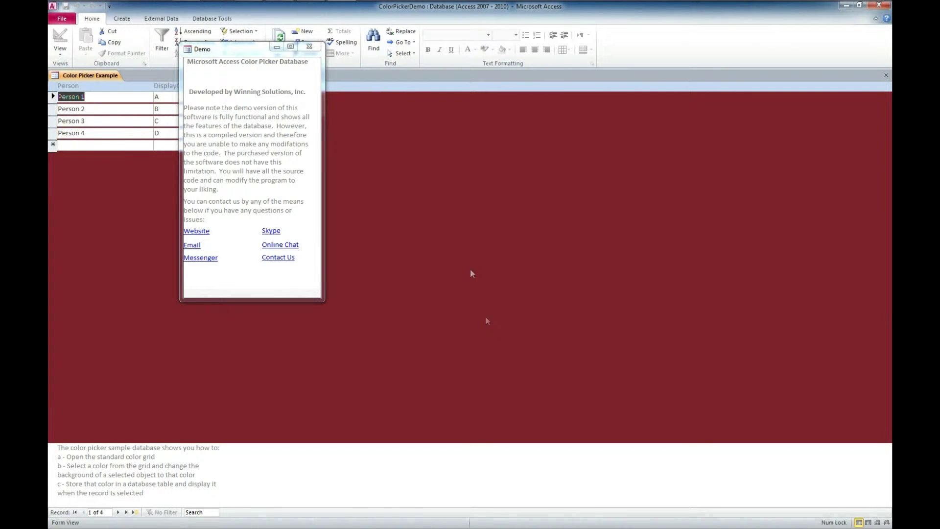
{"action": "left_click", "coordinate": [239, 51]}
{"action": "left_click_drag", "start_coordinate": [238, 51], "coordinate": [408, 126]}
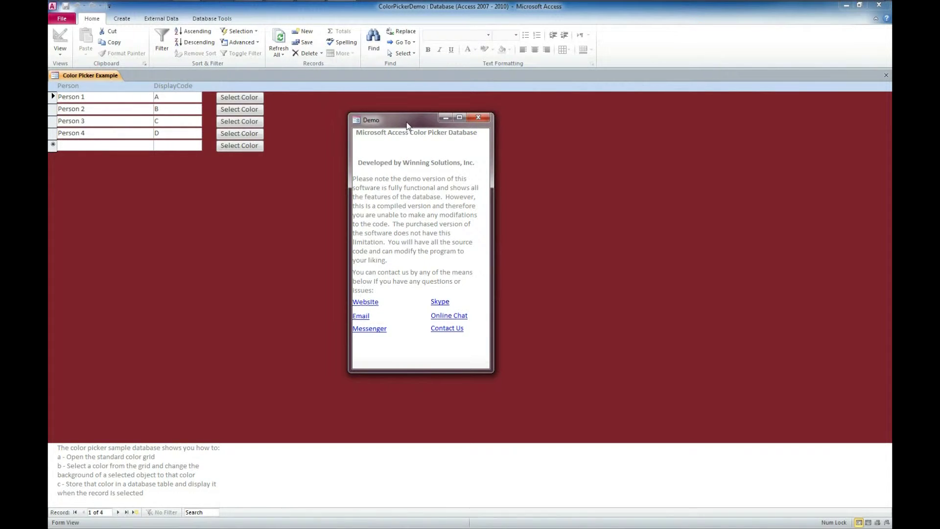
{"action": "left_click", "coordinate": [478, 118]}
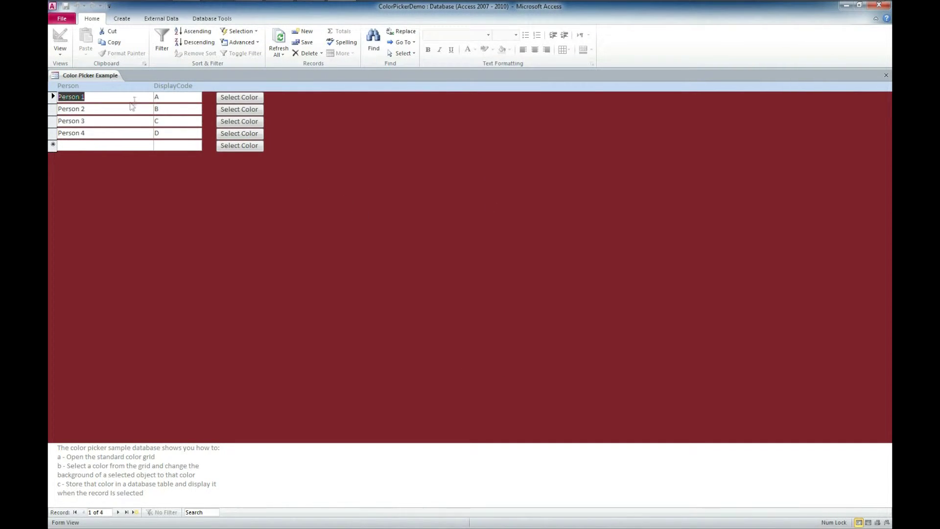
Assign Person 1 a light green colour and browse the records to check their stored colours
{"action": "left_click", "coordinate": [231, 99]}
{"action": "left_click_drag", "start_coordinate": [100, 16], "coordinate": [286, 79]}
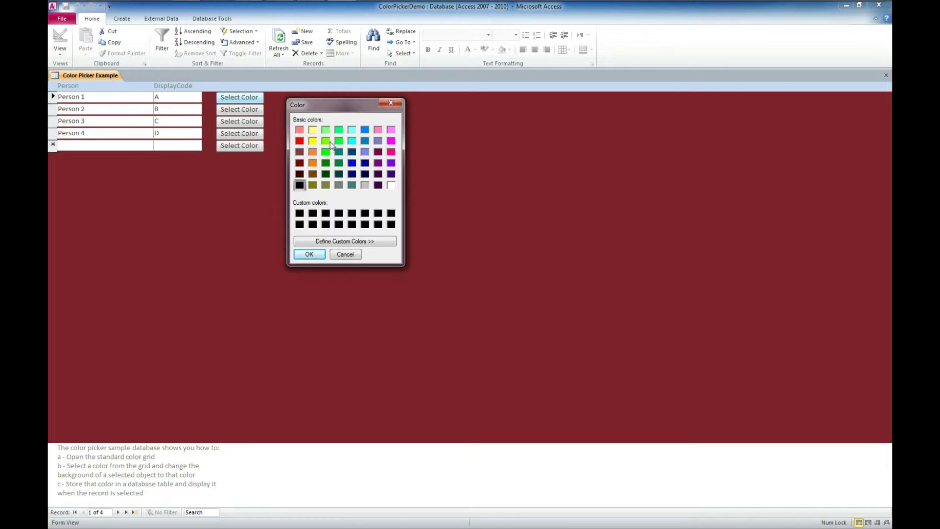
{"action": "left_click", "coordinate": [326, 130]}
{"action": "left_click", "coordinate": [314, 252]}
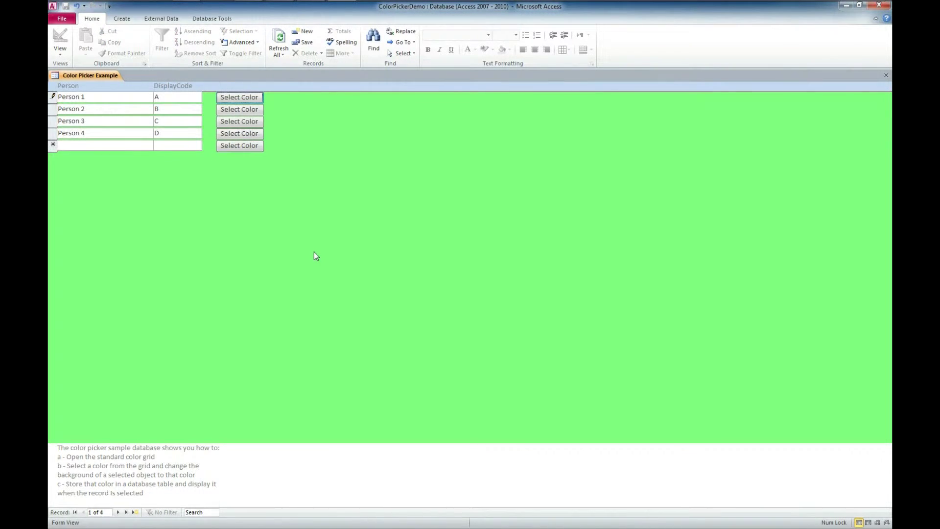
{"action": "left_click", "coordinate": [134, 109]}
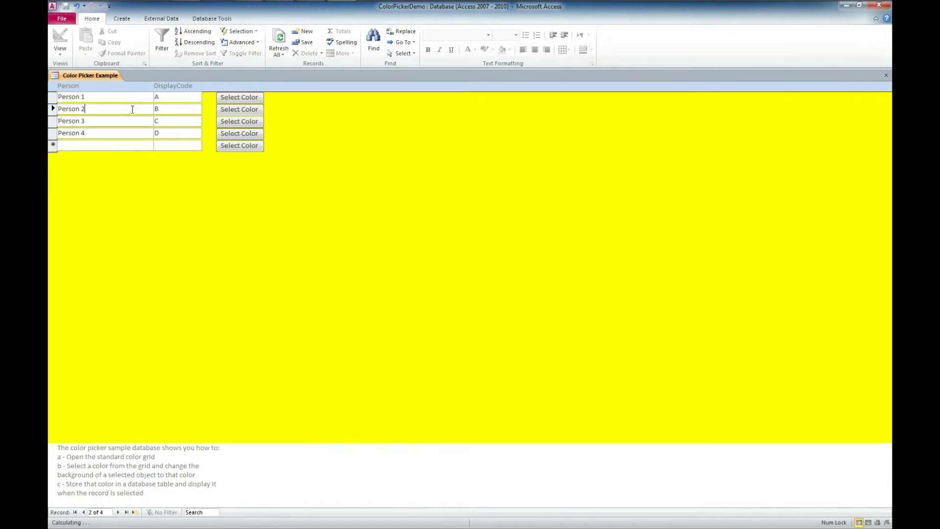
{"action": "left_click", "coordinate": [172, 97]}
{"action": "left_click", "coordinate": [172, 120]}
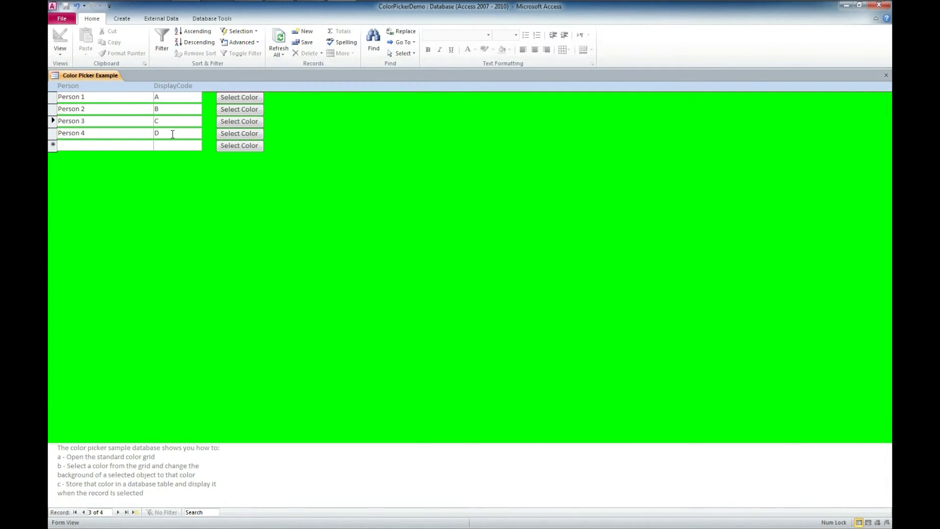
{"action": "left_click", "coordinate": [173, 133]}
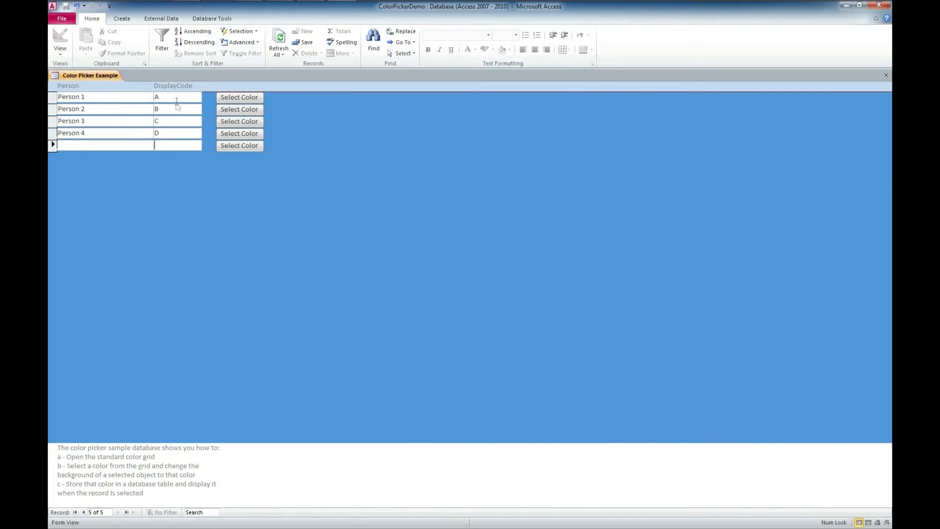
{"action": "left_click", "coordinate": [176, 97]}
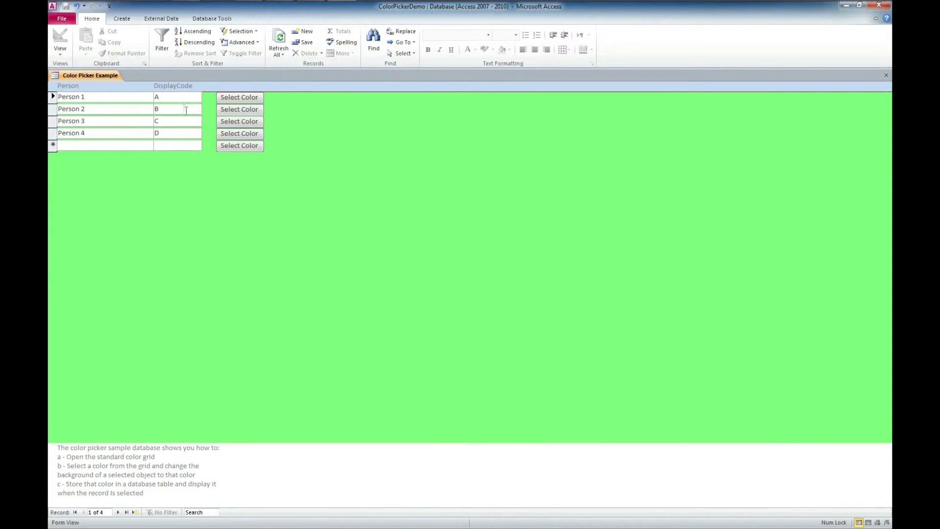
Assign Person 2 a blue colour, recheck the other records and move to a new blank record
{"action": "left_click", "coordinate": [185, 109]}
{"action": "left_click", "coordinate": [229, 110]}
{"action": "left_click", "coordinate": [113, 63]}
{"action": "left_click", "coordinate": [70, 154]}
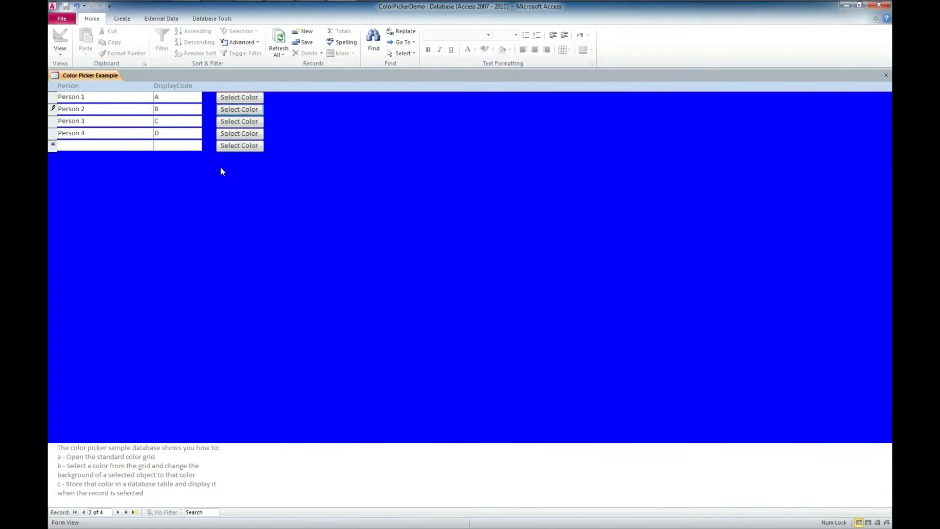
{"action": "left_click", "coordinate": [190, 97]}
{"action": "left_click", "coordinate": [182, 109]}
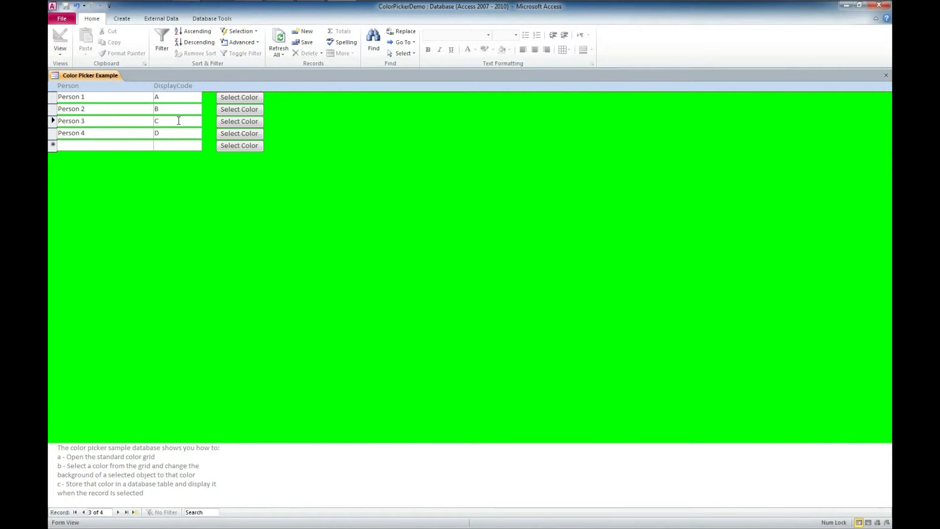
{"action": "left_click", "coordinate": [125, 144]}
{"action": "type", "text": "Bryan "}
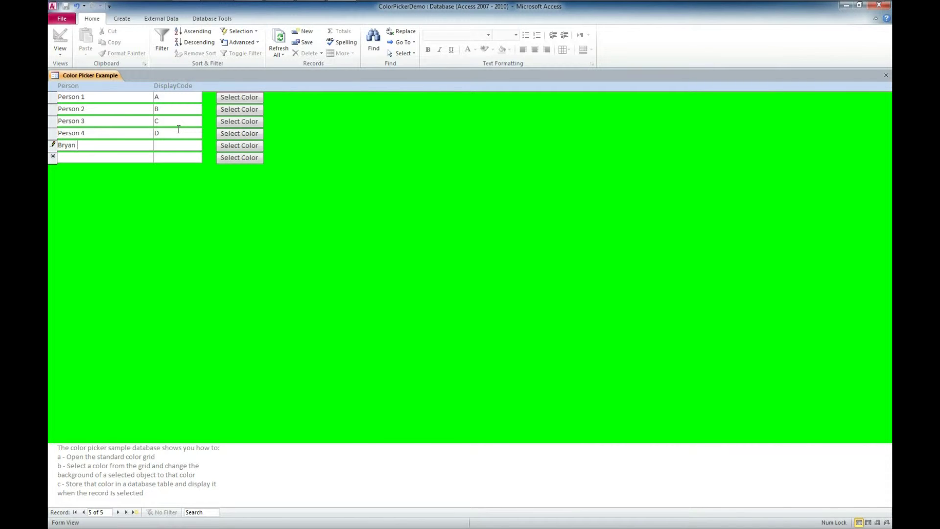
{"action": "type", "text": "Myers"}
{"action": "left_click", "coordinate": [162, 145]}
{"action": "left_click", "coordinate": [242, 145]}
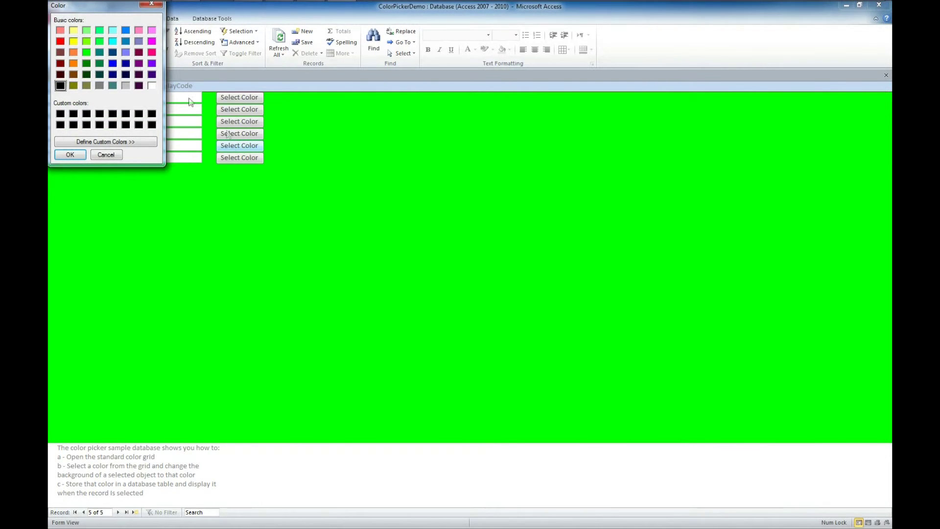
{"action": "left_click_drag", "start_coordinate": [106, 11], "coordinate": [294, 93]}
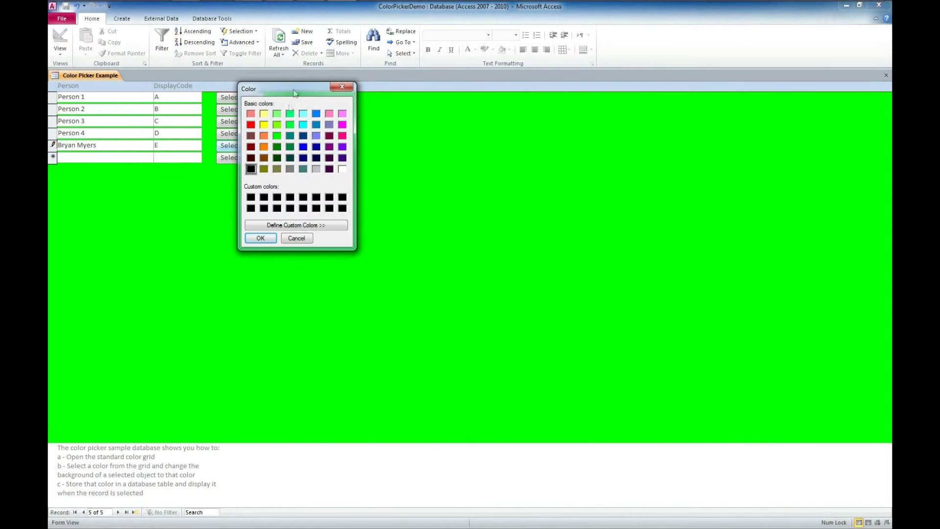
{"action": "left_click", "coordinate": [251, 124]}
{"action": "left_click", "coordinate": [260, 238]}
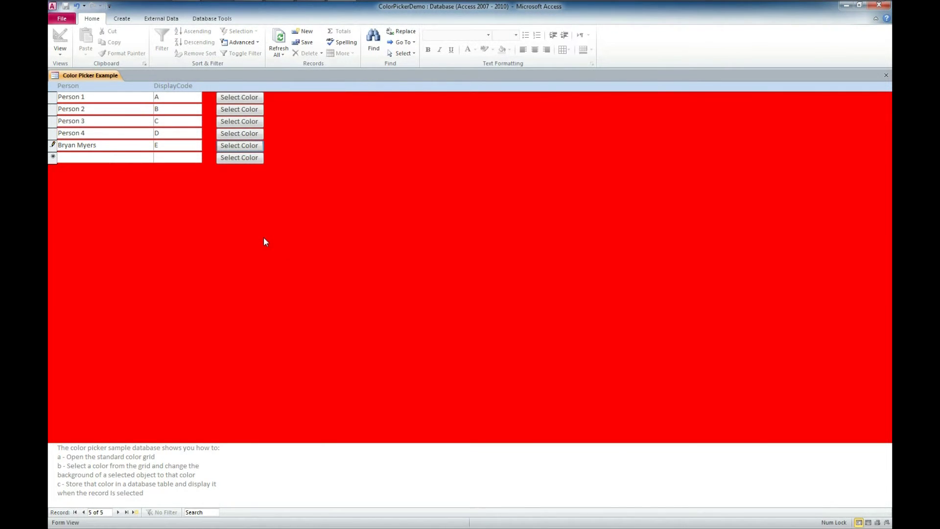
{"action": "left_click", "coordinate": [185, 132]}
{"action": "left_click", "coordinate": [183, 121]}
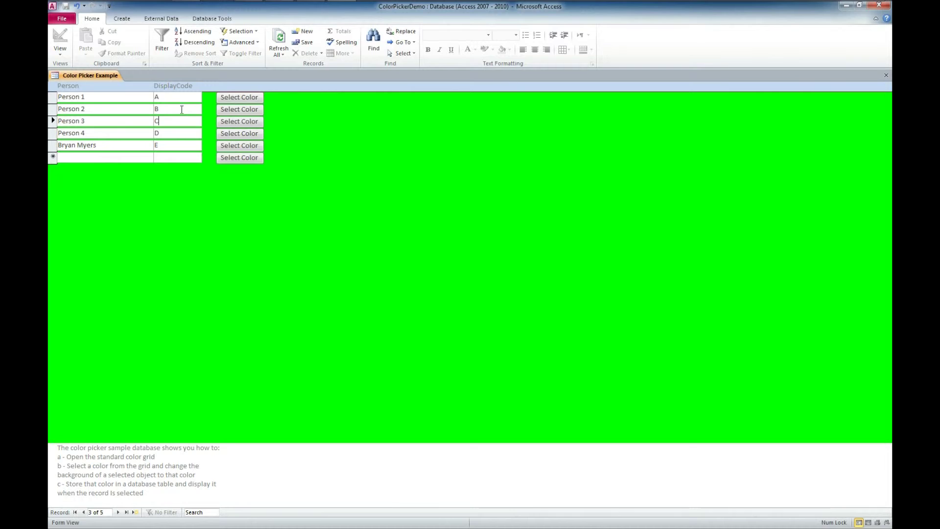
{"action": "left_click", "coordinate": [180, 96]}
{"action": "left_click", "coordinate": [179, 121]}
{"action": "left_click", "coordinate": [178, 144]}
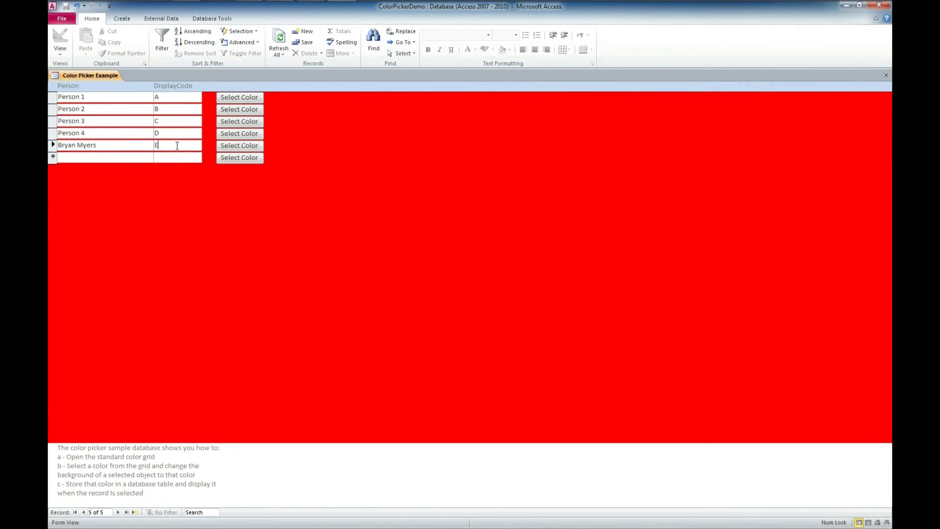